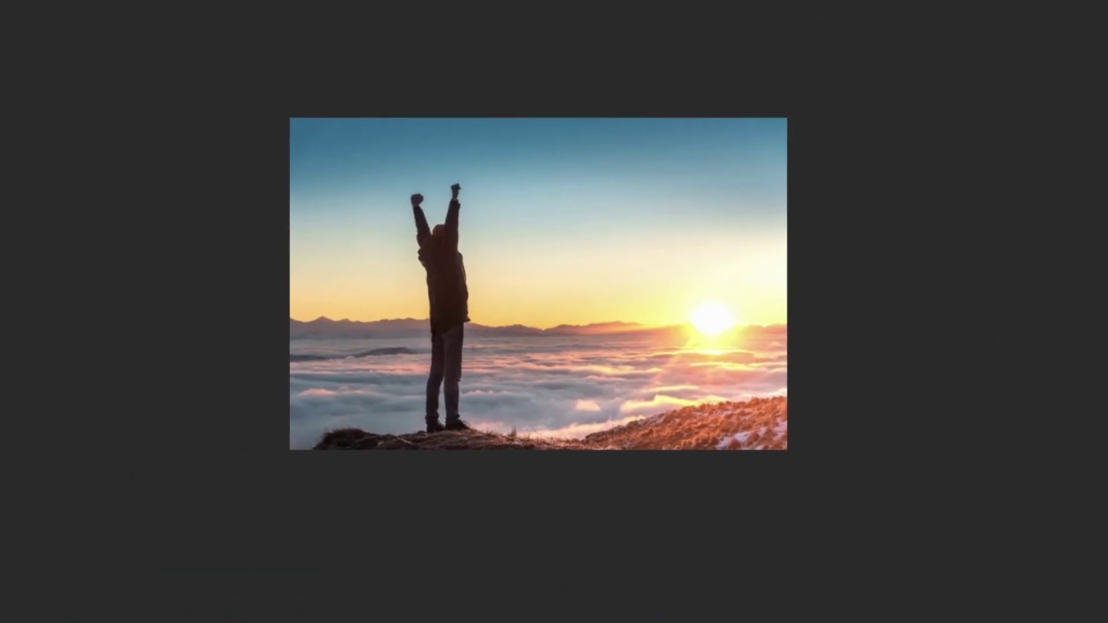
# Step: Advance the Yandex Images viewer to the desert photo of a backlit man reaching toward the sun
pyautogui.click(571, 364)
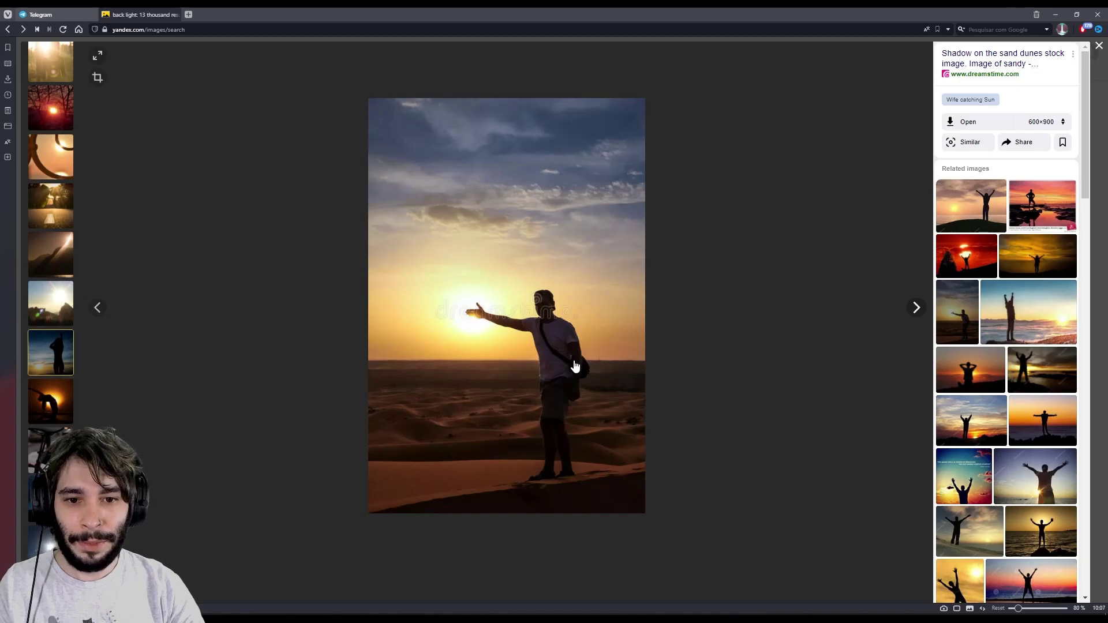
# Step: Move the Yandex viewer past the desert silhouette to the next backlit photo
pyautogui.click(575, 365)
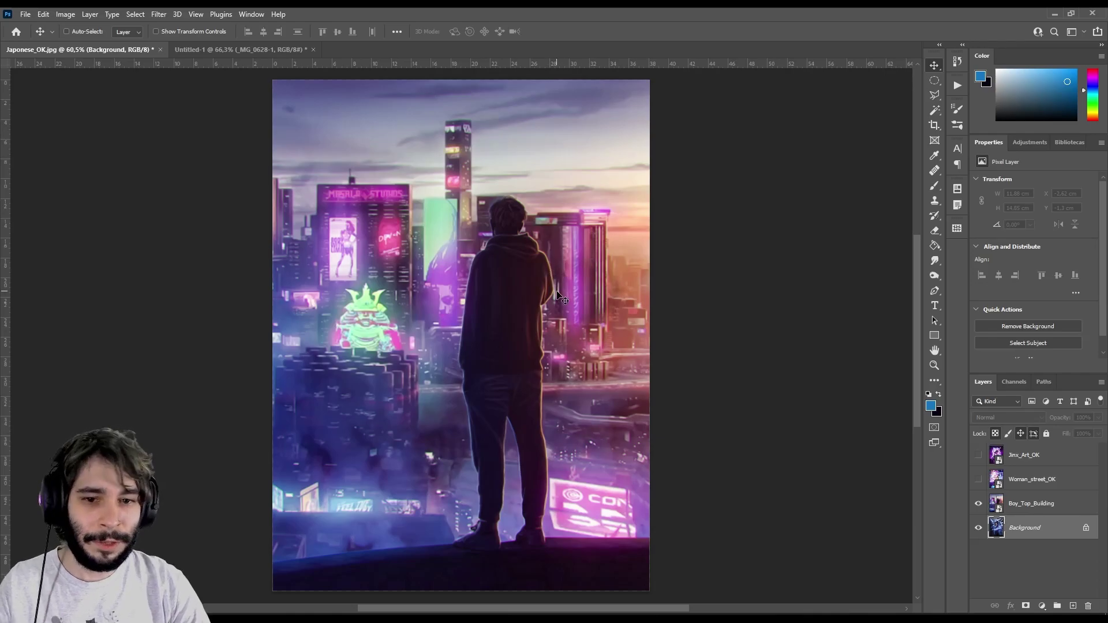
pyautogui.hotkey('alt', 'Tab')
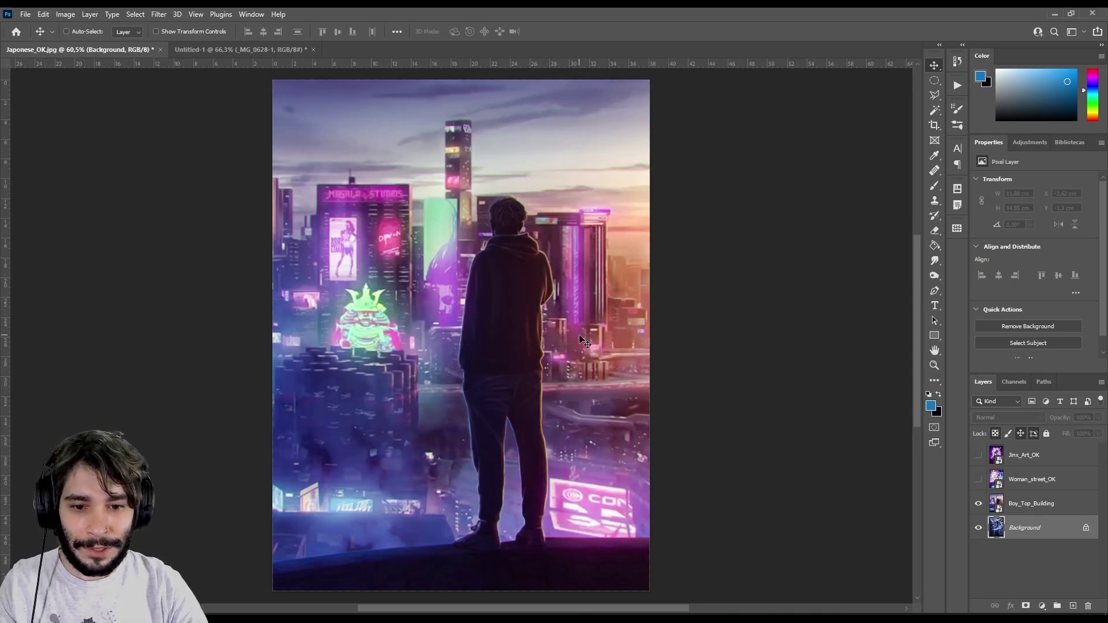
pyautogui.click(977, 503)
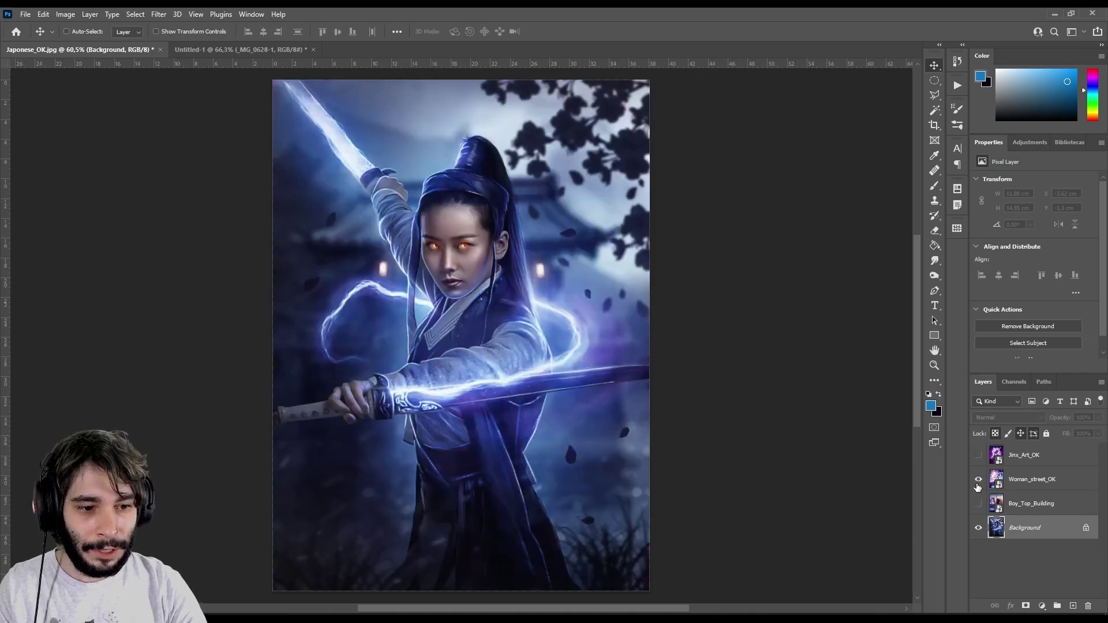
pyautogui.click(979, 479)
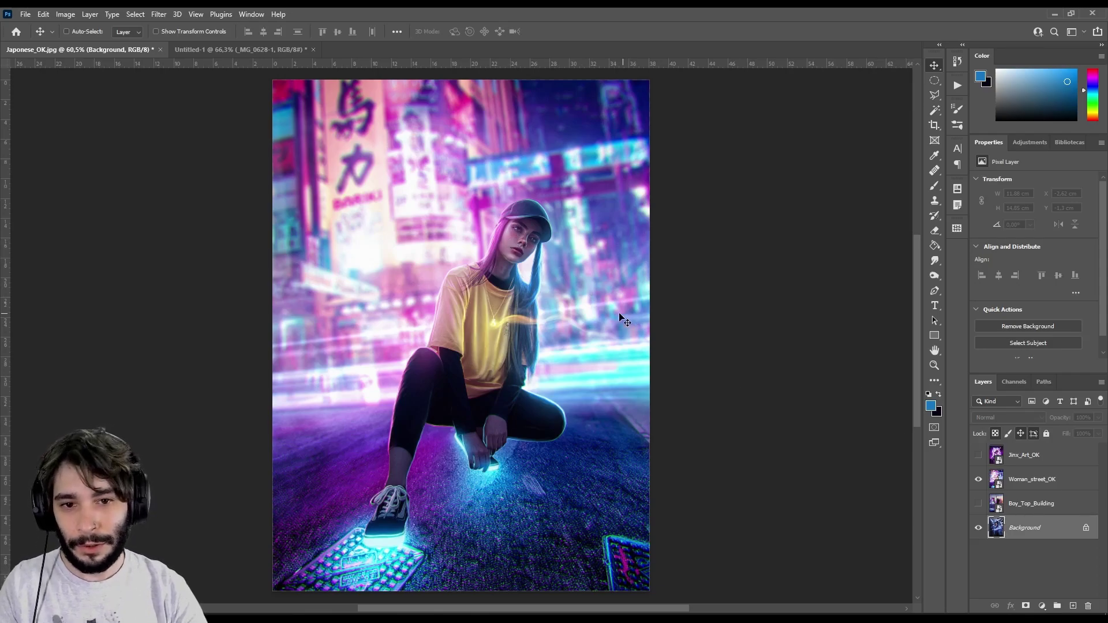
pyautogui.click(978, 454)
pyautogui.click(1022, 455)
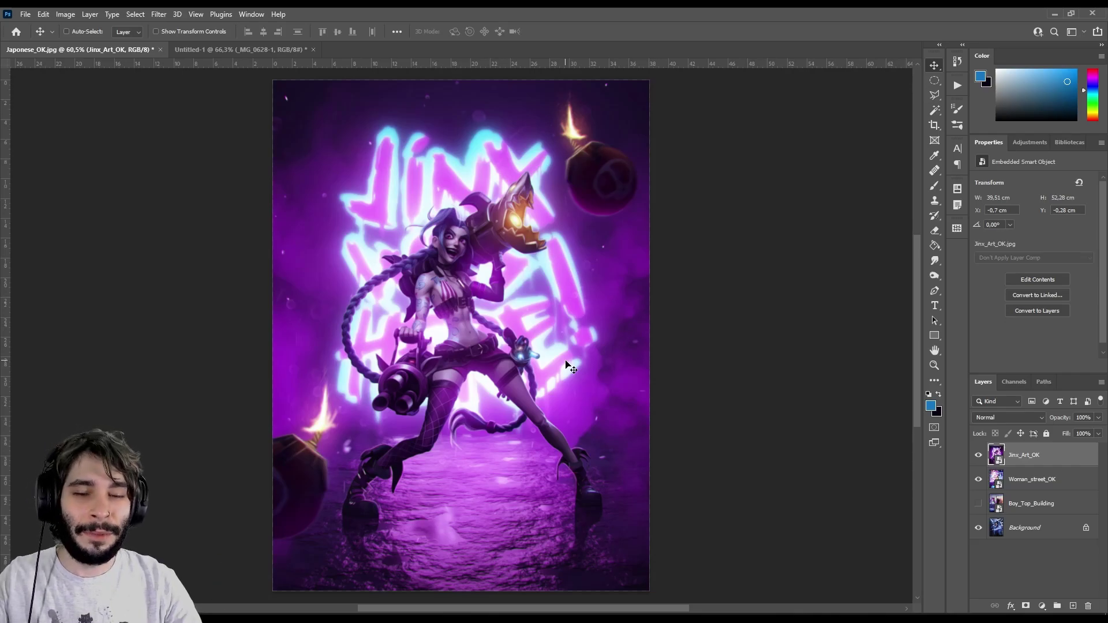
pyautogui.click(1024, 527)
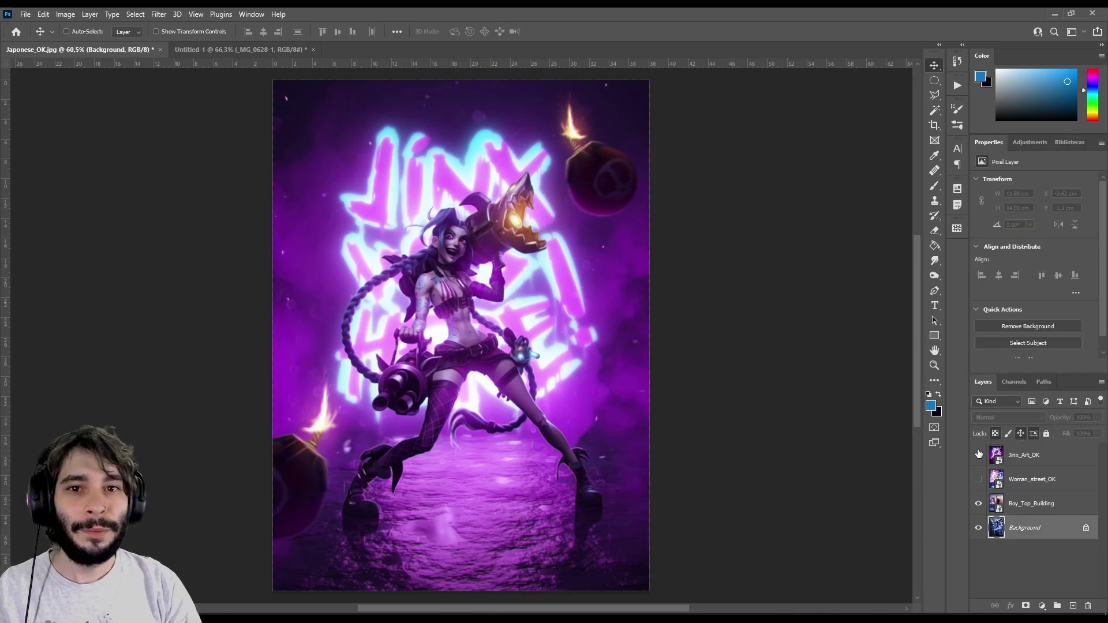
pyautogui.click(979, 454)
pyautogui.click(978, 479)
pyautogui.click(978, 503)
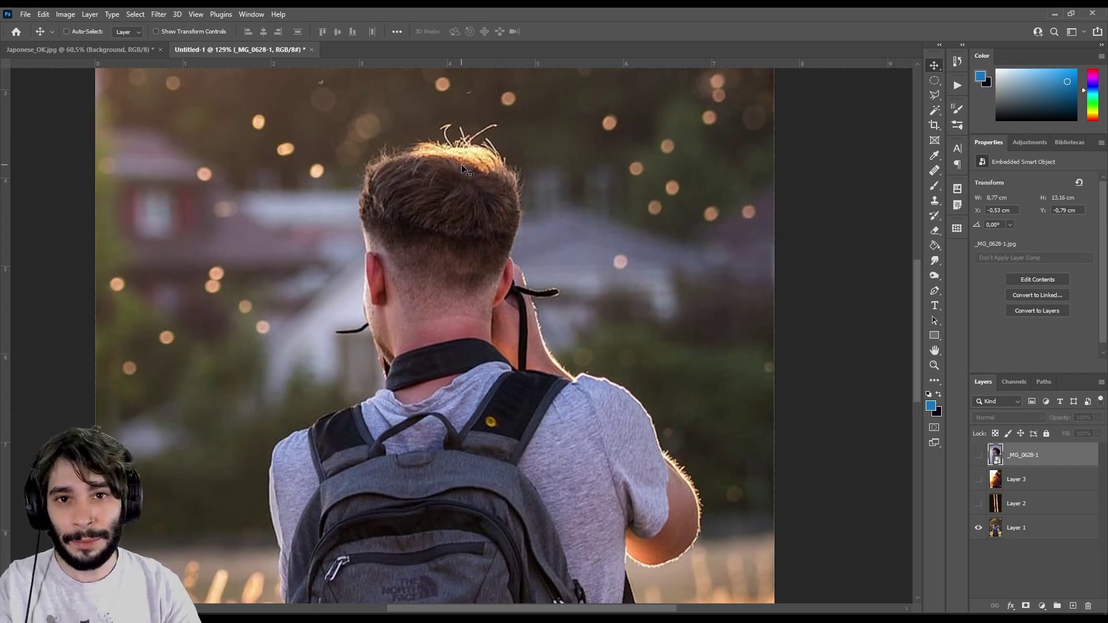
# Step: Zoom out on the backpack man photo in Untitled-1 until the whole image fits the window
pyautogui.scroll(-2, 466, 170)
pyautogui.scroll(-1, 470, 179)
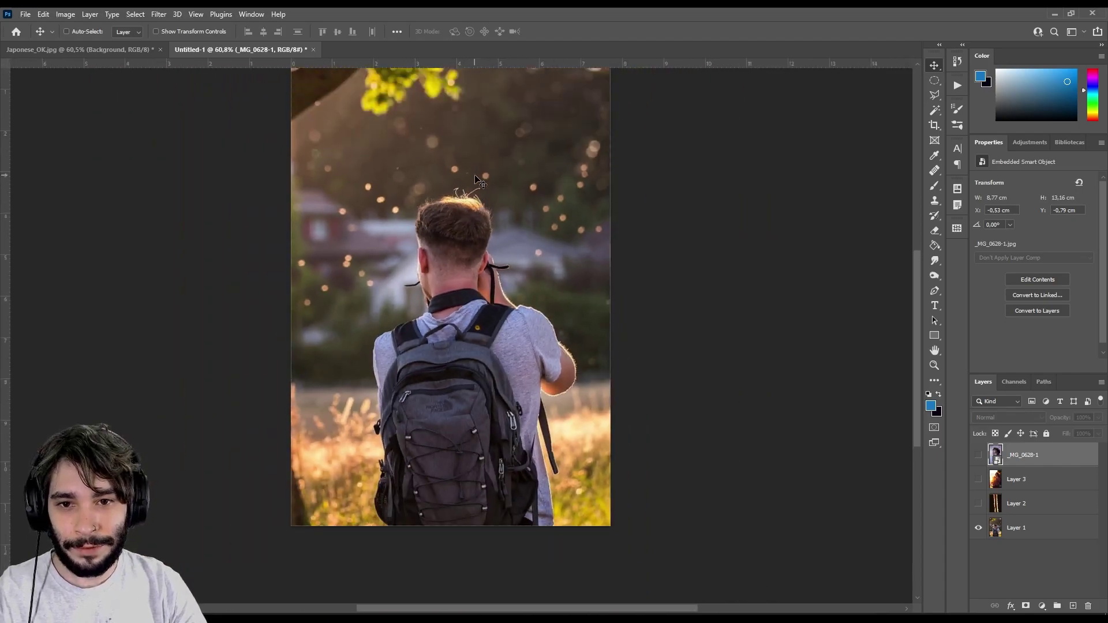
pyautogui.scroll(1, 478, 180)
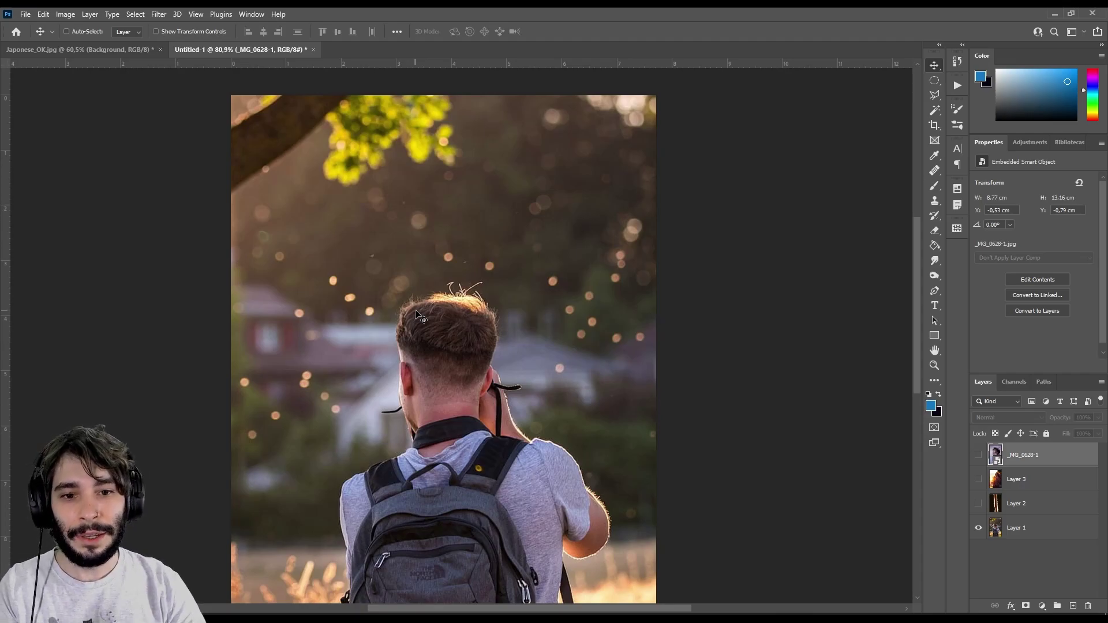
pyautogui.scroll(-2, 456, 306)
pyautogui.scroll(-1, 458, 305)
pyautogui.scroll(-1, 456, 305)
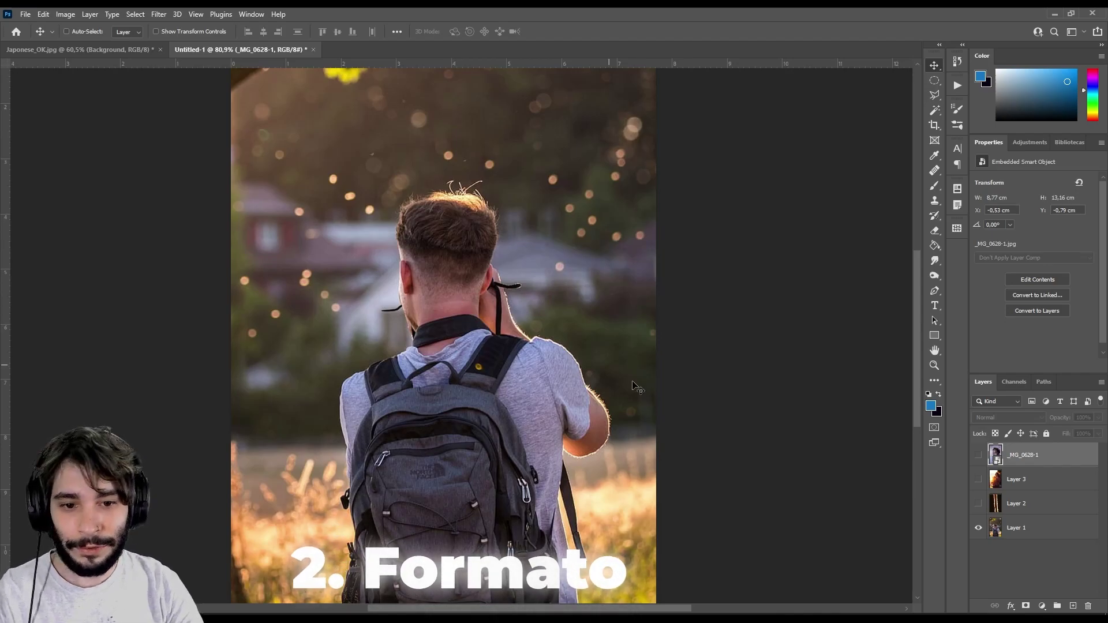
# Step: Zoom in to about 589% on the rim-lit shoulder edge of the backpack photo
pyautogui.scroll(3, 635, 386)
pyautogui.scroll(2, 635, 386)
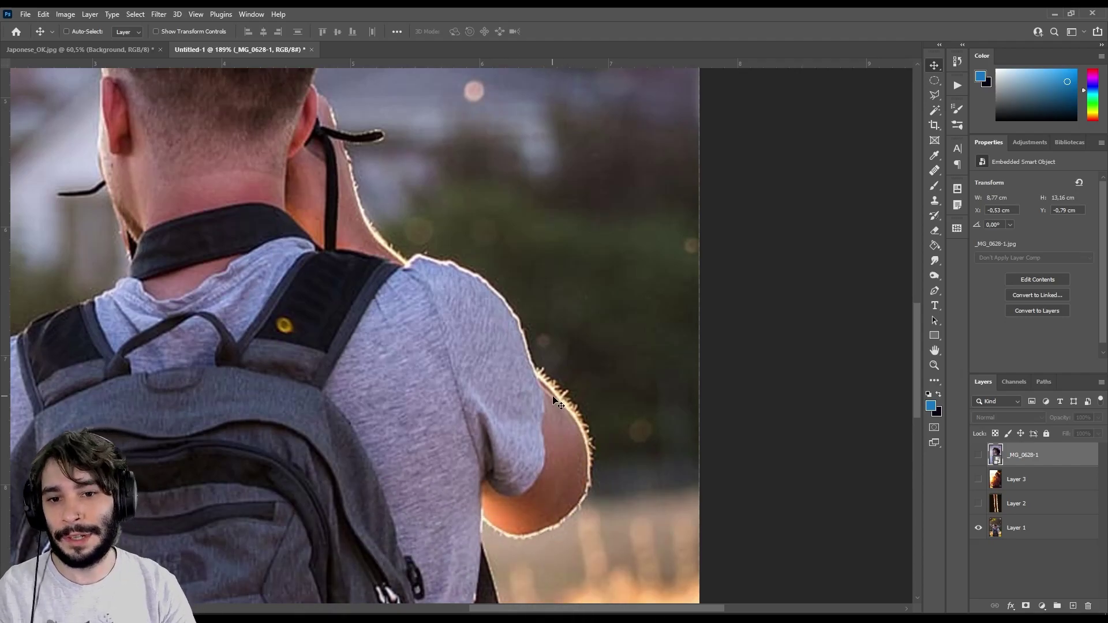
pyautogui.scroll(2, 528, 343)
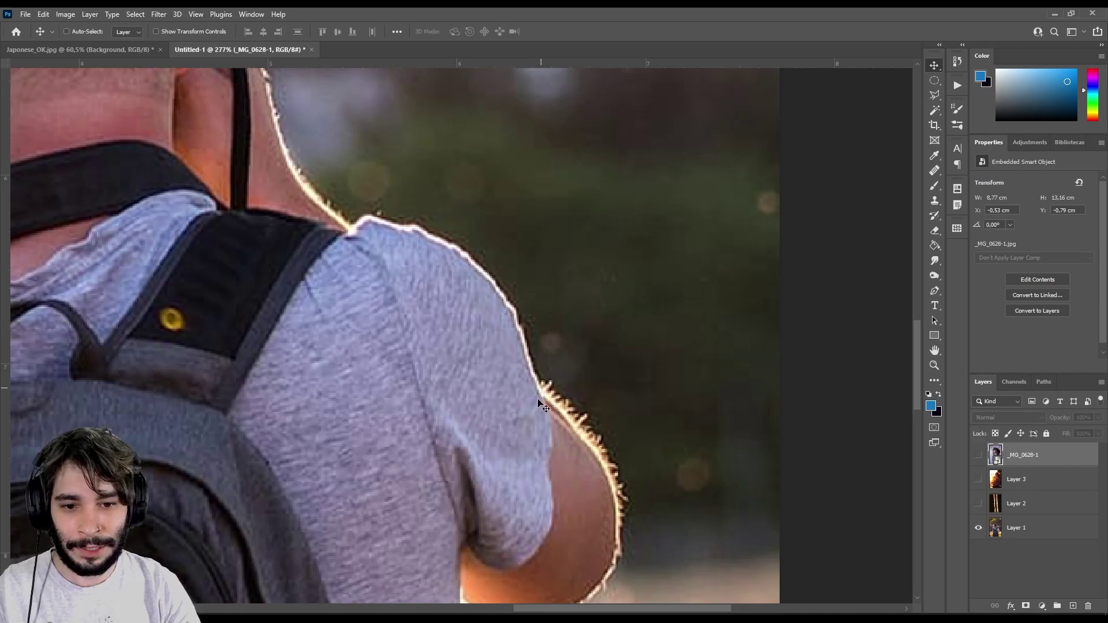
pyautogui.scroll(-2, 540, 407)
pyautogui.scroll(1, 534, 406)
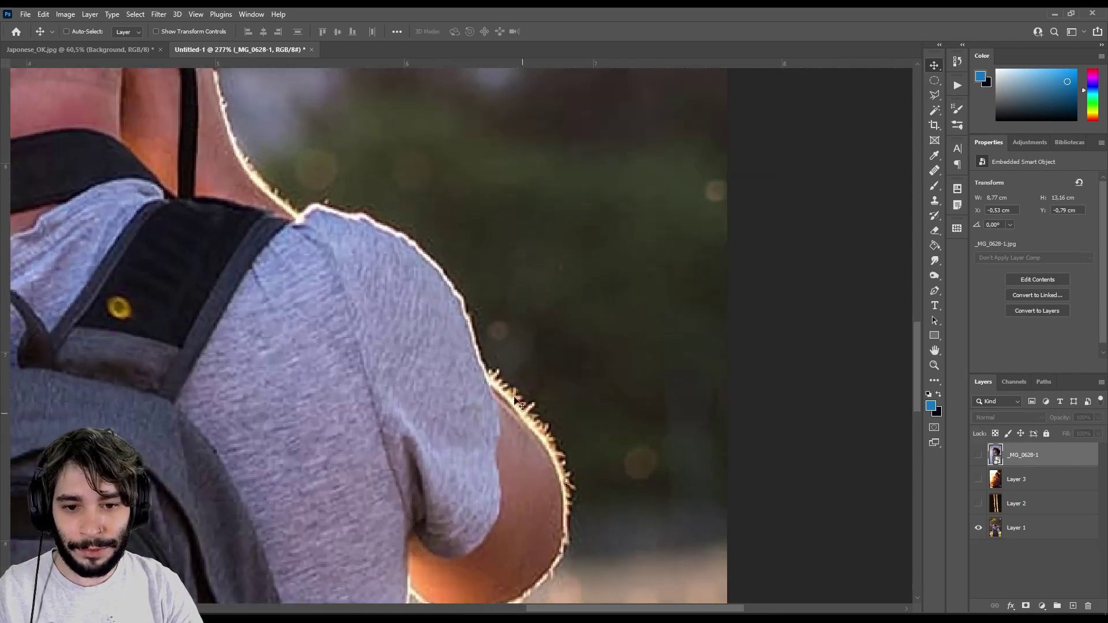
pyautogui.scroll(2, 390, 214)
pyautogui.scroll(3, 388, 236)
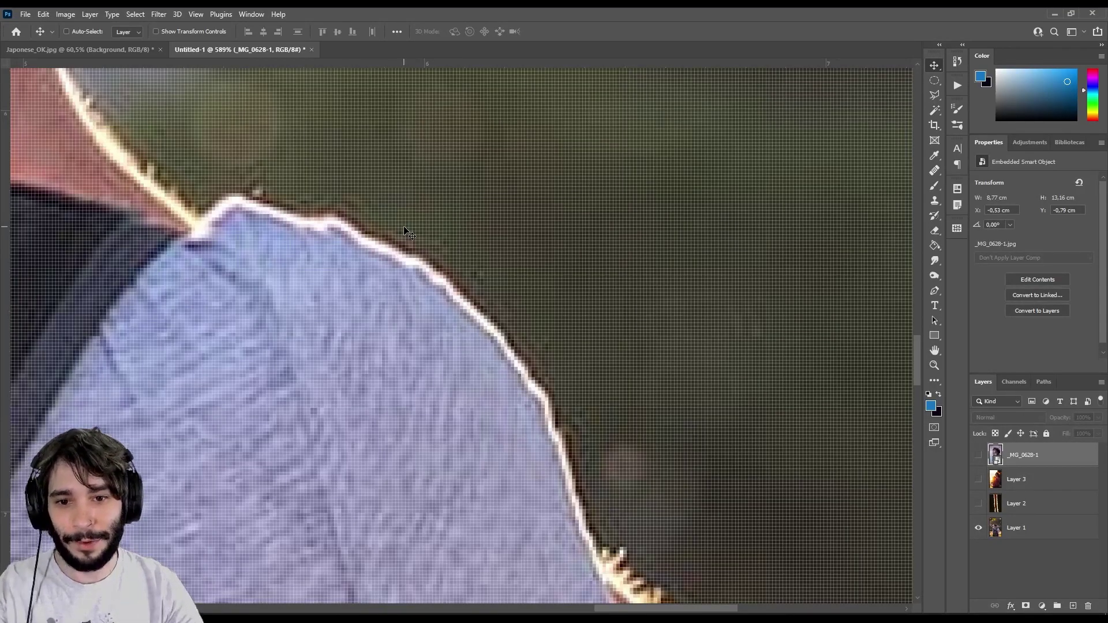
# Step: Zoom back out and reveal Layer 2 with its glowing backlit strands
pyautogui.scroll(-1, 404, 228)
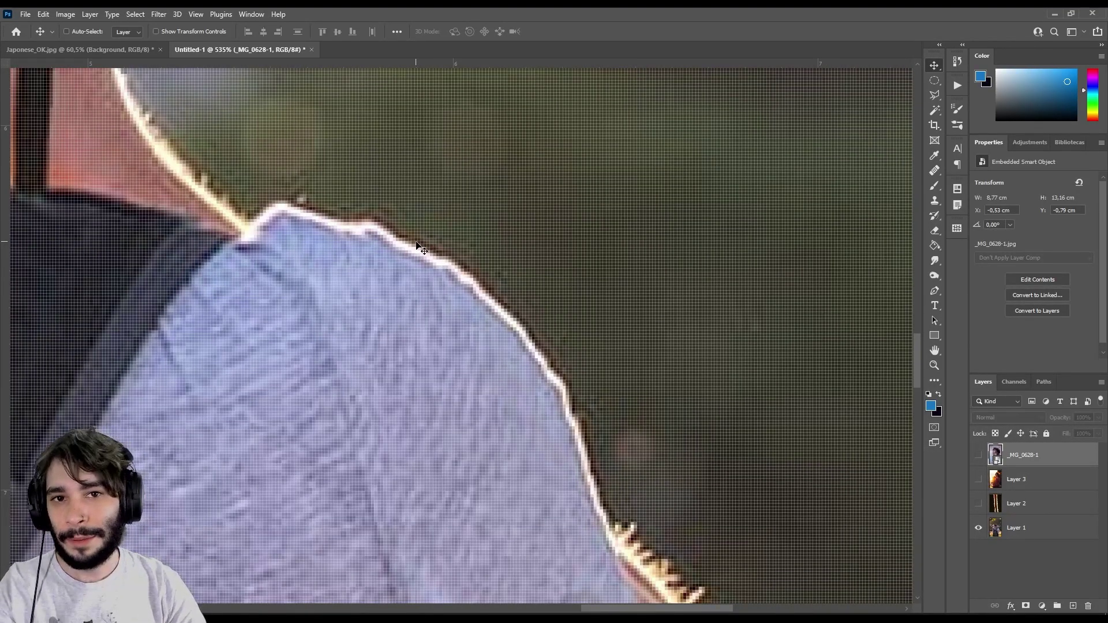
pyautogui.scroll(-2, 402, 261)
pyautogui.scroll(-1, 438, 288)
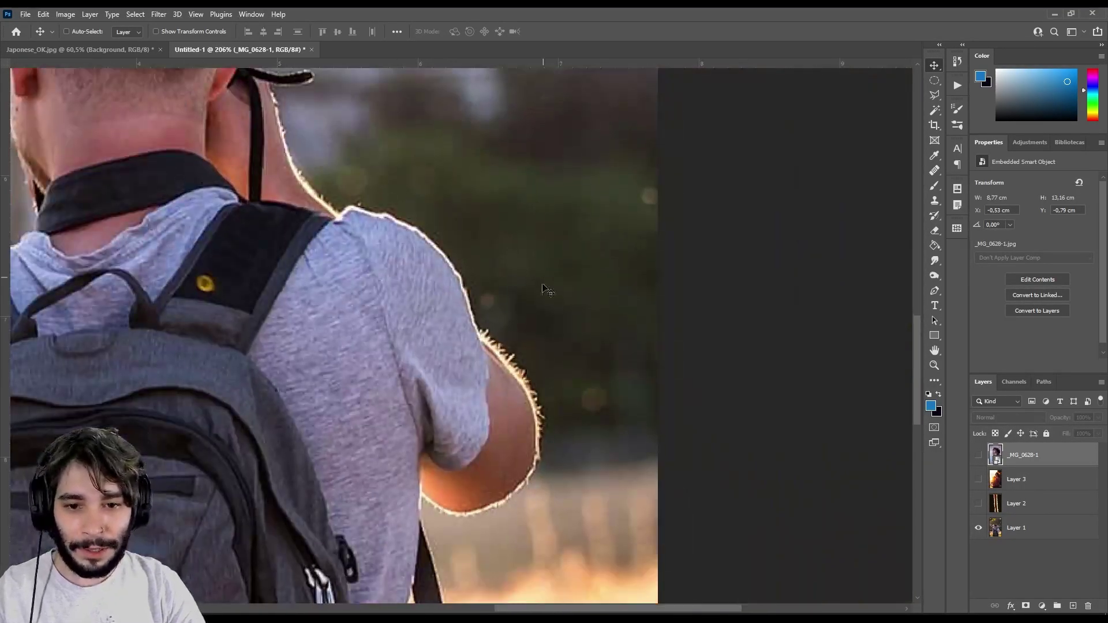
pyautogui.scroll(-1, 490, 324)
pyautogui.scroll(-1, 536, 356)
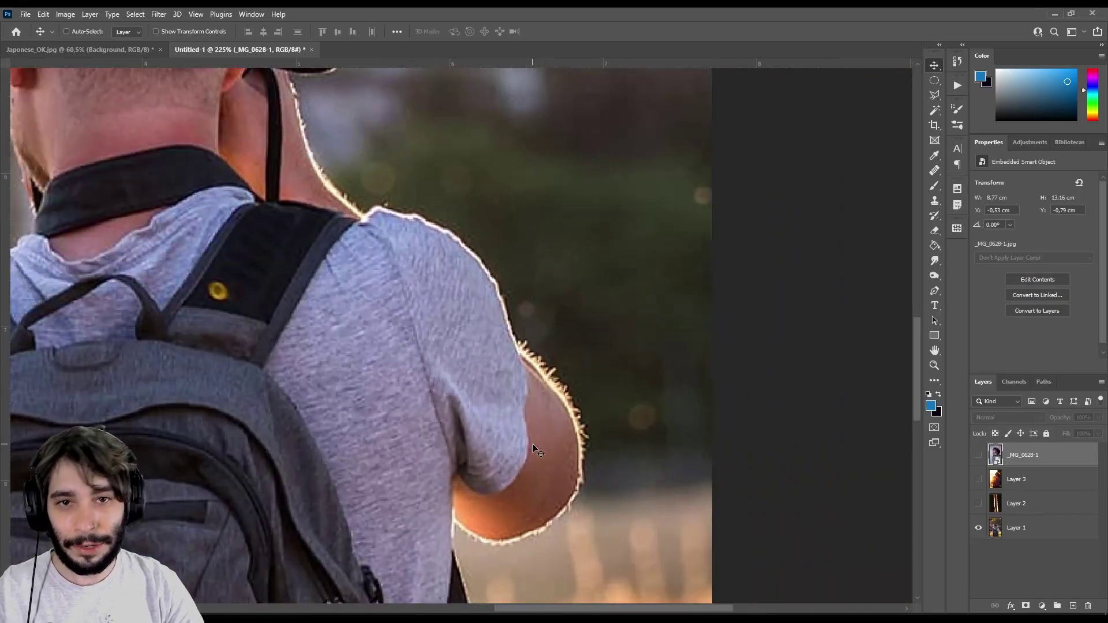
pyautogui.click(979, 504)
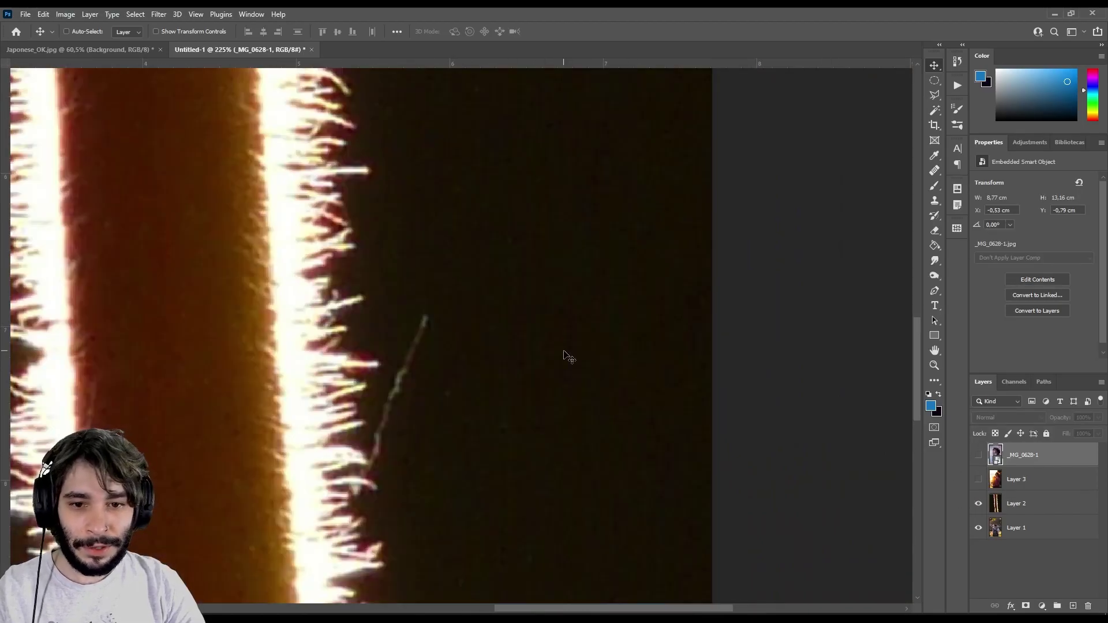
# Step: Show Layer 3's sunset sweater photo and make it the active layer
pyautogui.scroll(-2, 583, 339)
pyautogui.scroll(-2, 406, 310)
pyautogui.scroll(-1, 364, 256)
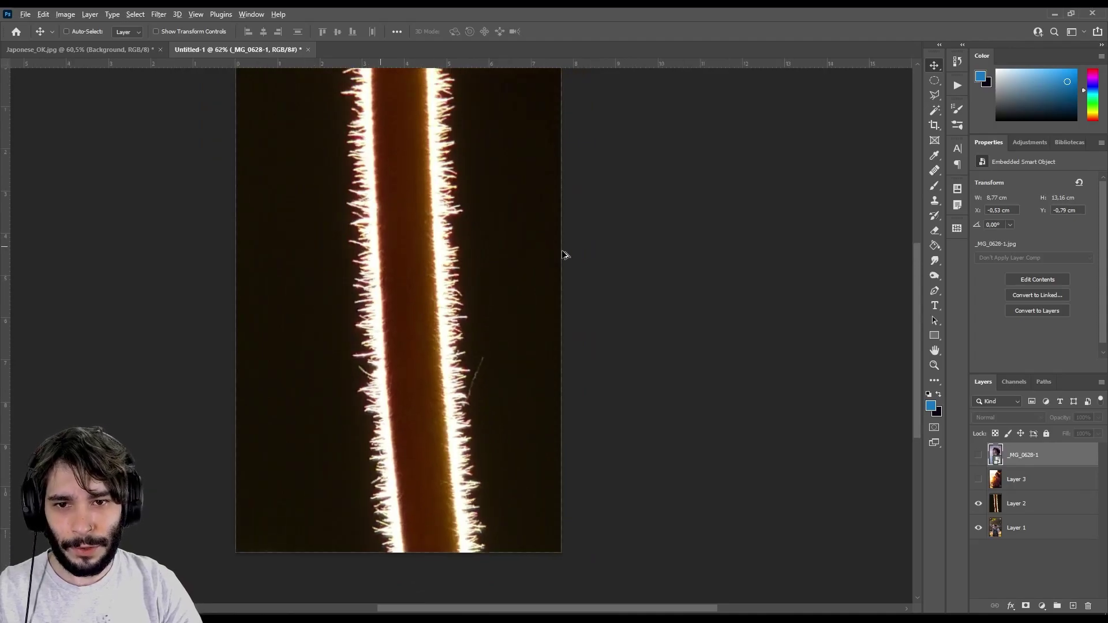
pyautogui.scroll(-2, 441, 248)
pyautogui.scroll(2, 346, 225)
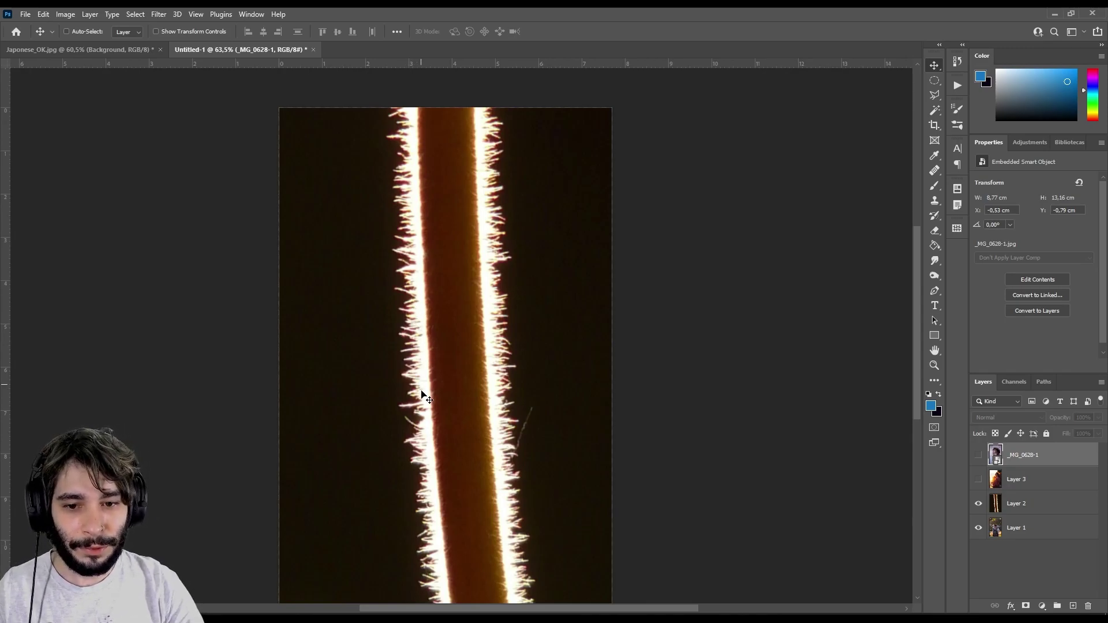
pyautogui.click(978, 479)
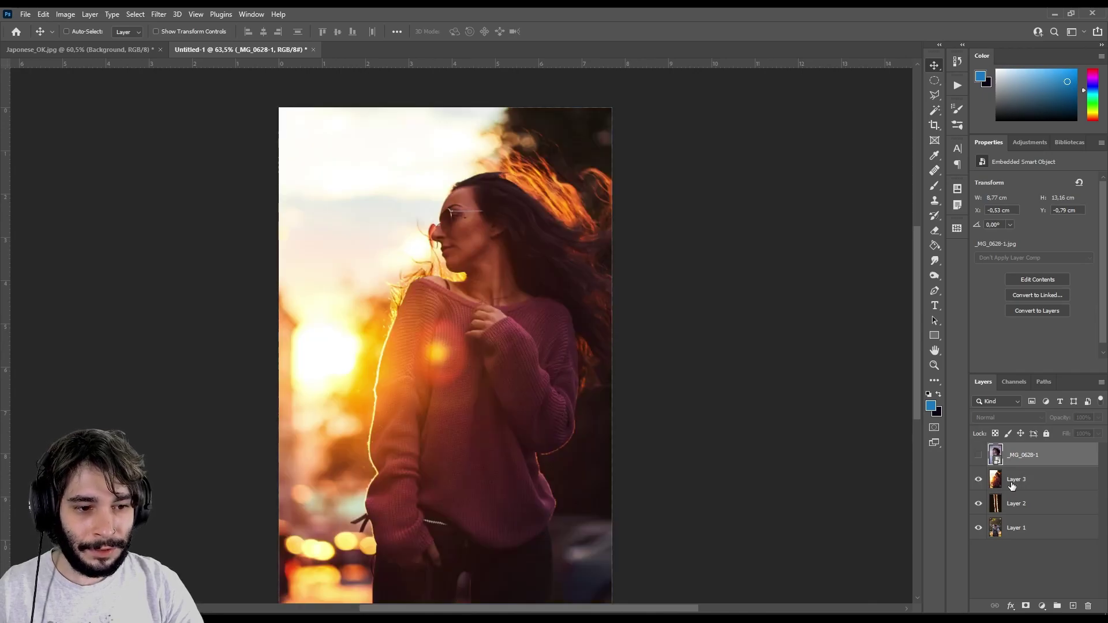
pyautogui.click(1011, 485)
# Step: Inspect the sweater's rim-lit shoulder edge up close, then fit the photo on screen
pyautogui.scroll(5, 381, 331)
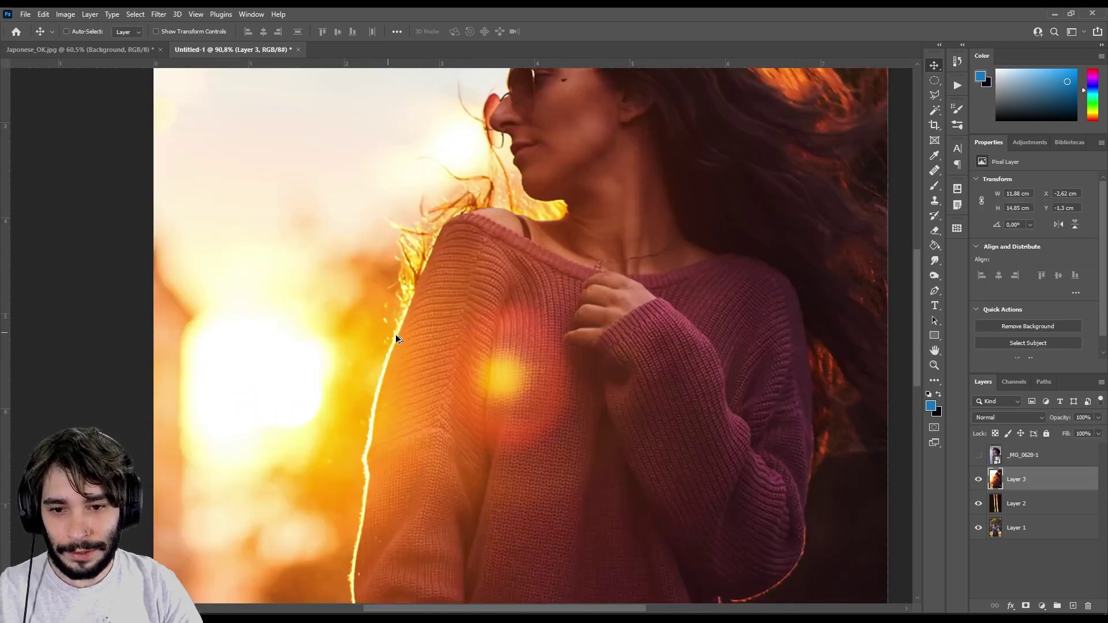
pyautogui.moveTo(415, 350); pyautogui.dragTo(440, 178)
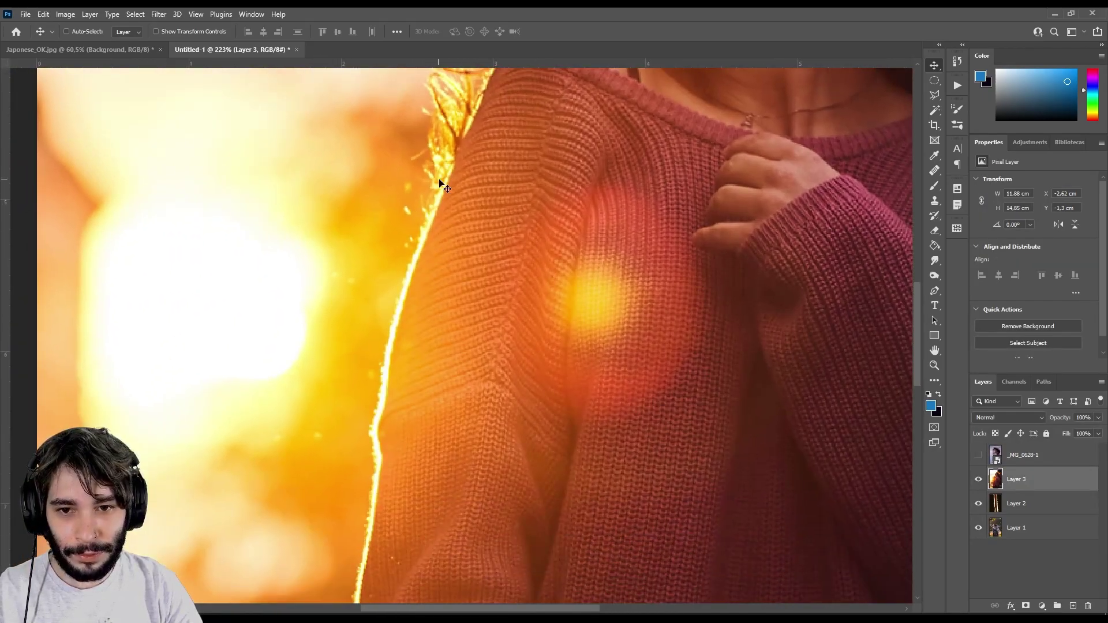
pyautogui.moveTo(373, 453); pyautogui.dragTo(376, 208)
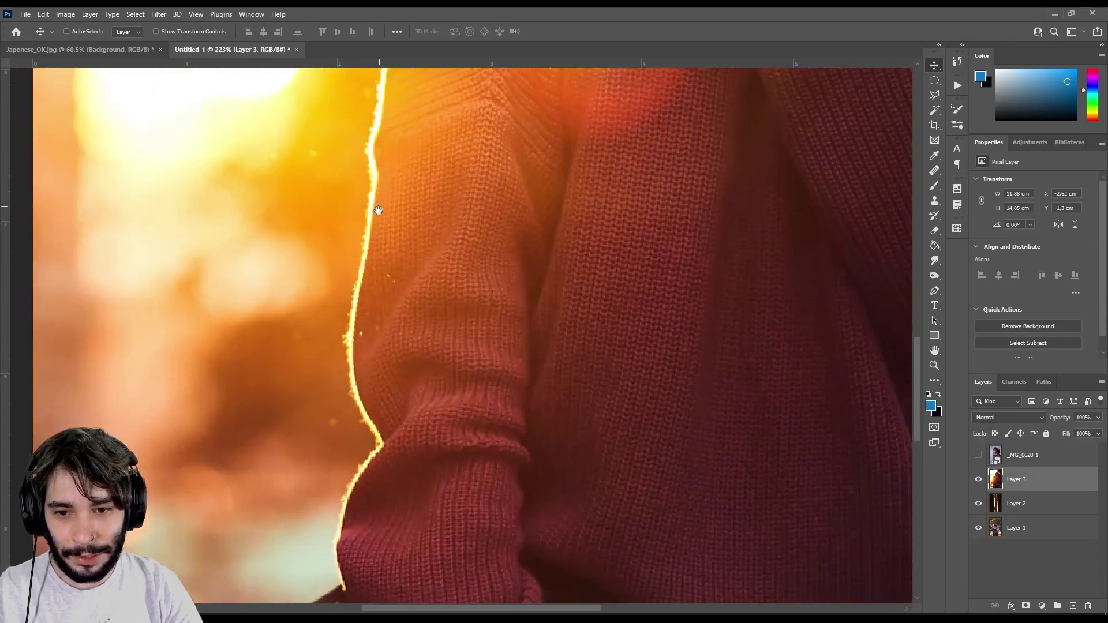
pyautogui.scroll(2, 472, 281)
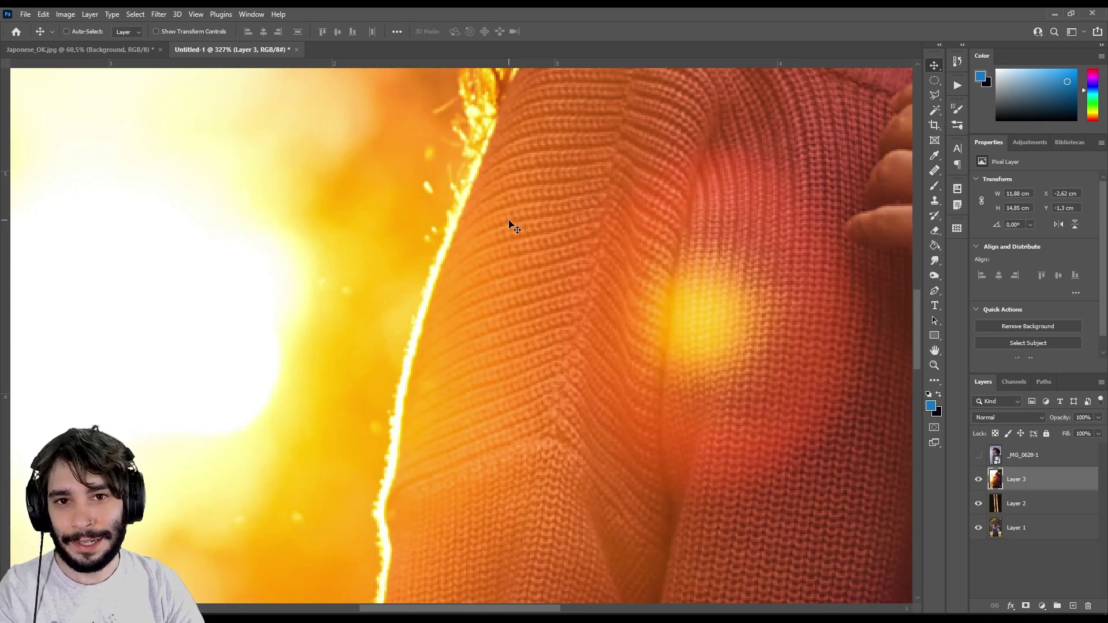
pyautogui.hotkey('ctrl', '0')
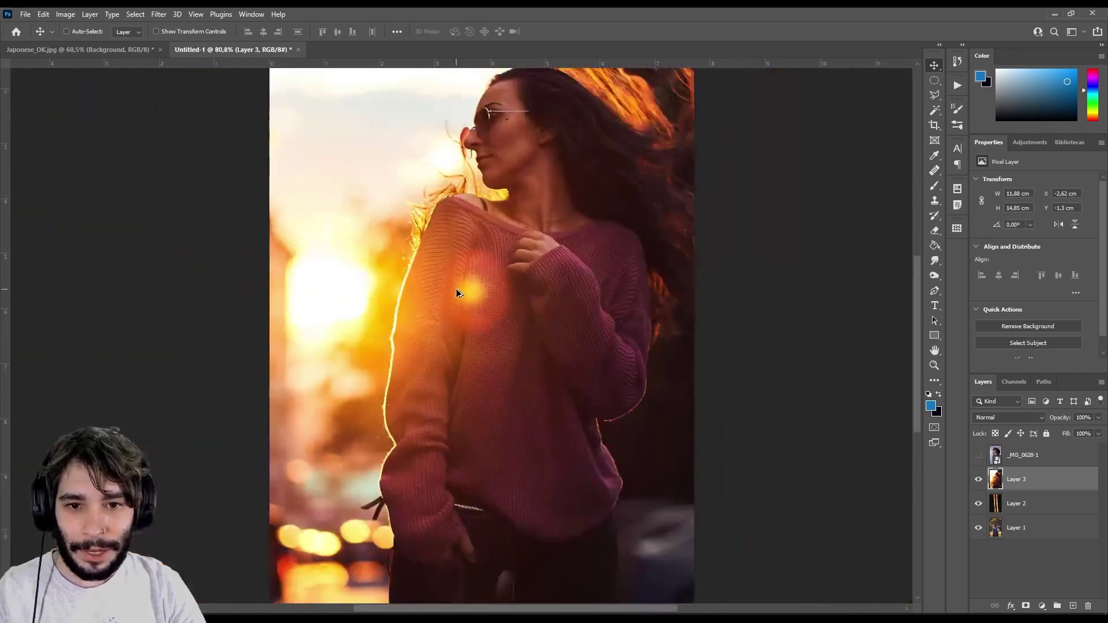
# Step: Show the crowned-woman portrait layer _MG_0628-1 and make it active
pyautogui.click(978, 456)
pyautogui.click(1024, 455)
pyautogui.scroll(-2, 458, 314)
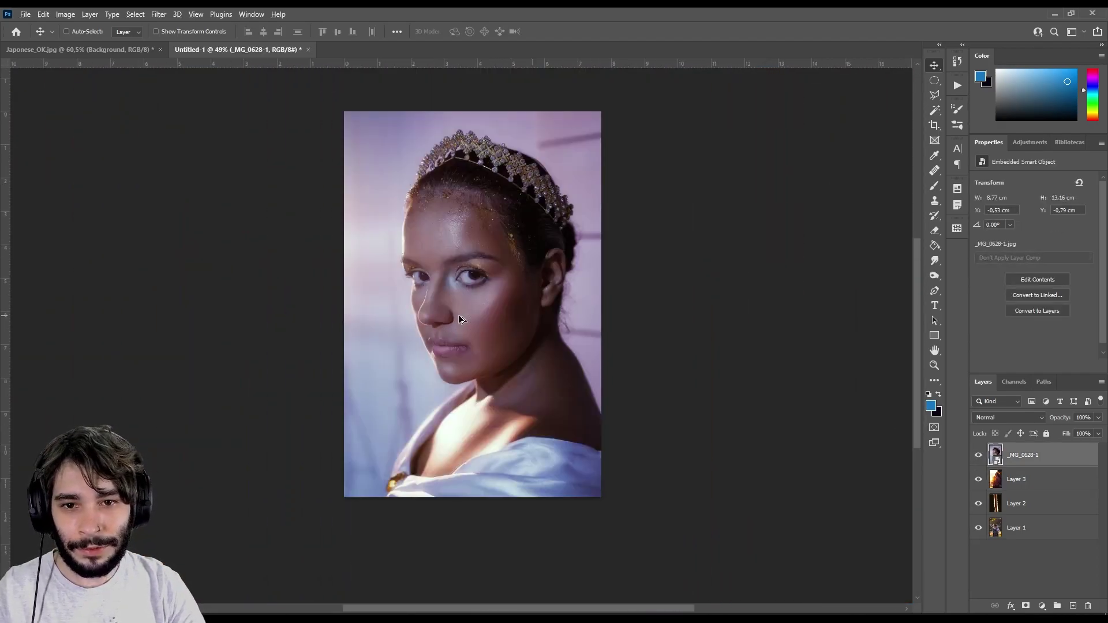
# Step: Hide _MG_0628-1, Layer 3 and Layer 2 to view Layer 1, zooming in on the arm
pyautogui.scroll(2, 478, 277)
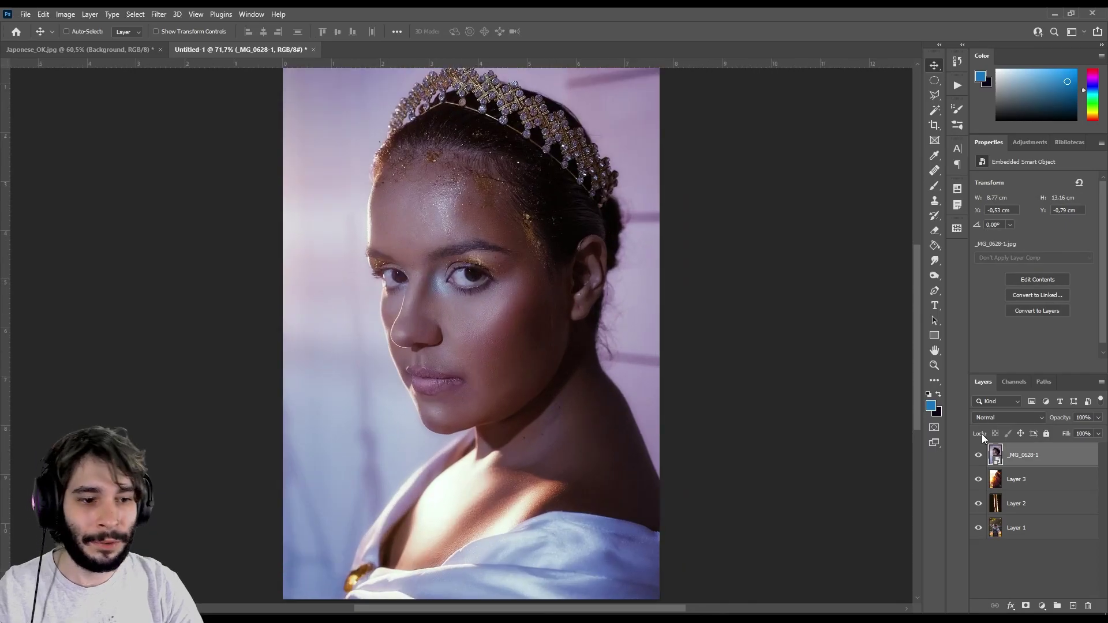
pyautogui.click(979, 455)
pyautogui.click(978, 479)
pyautogui.click(978, 504)
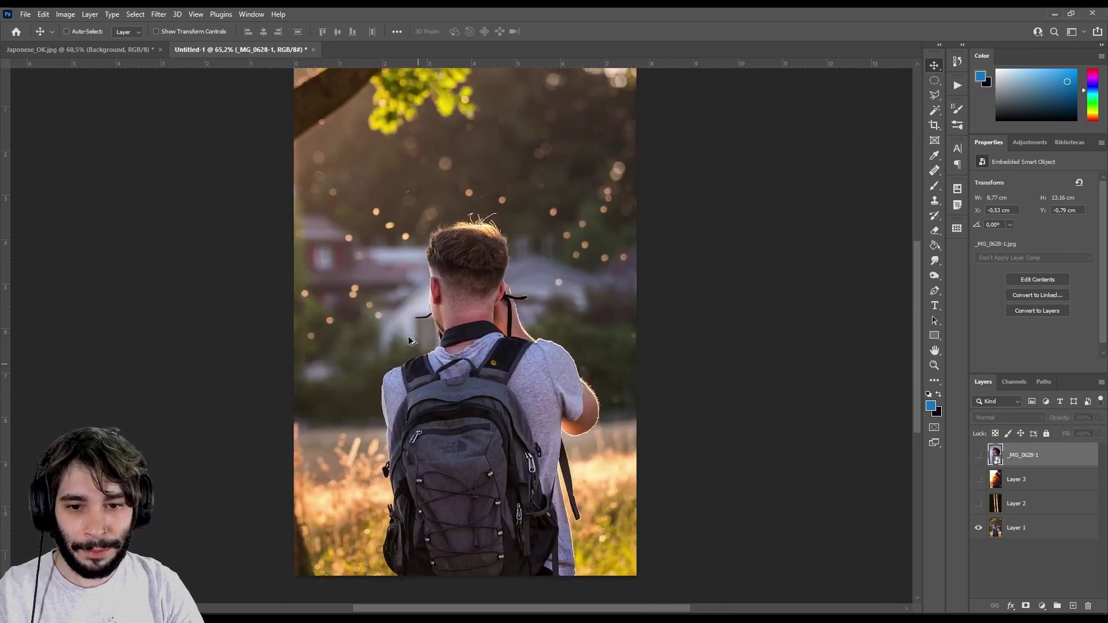
pyautogui.scroll(5, 635, 416)
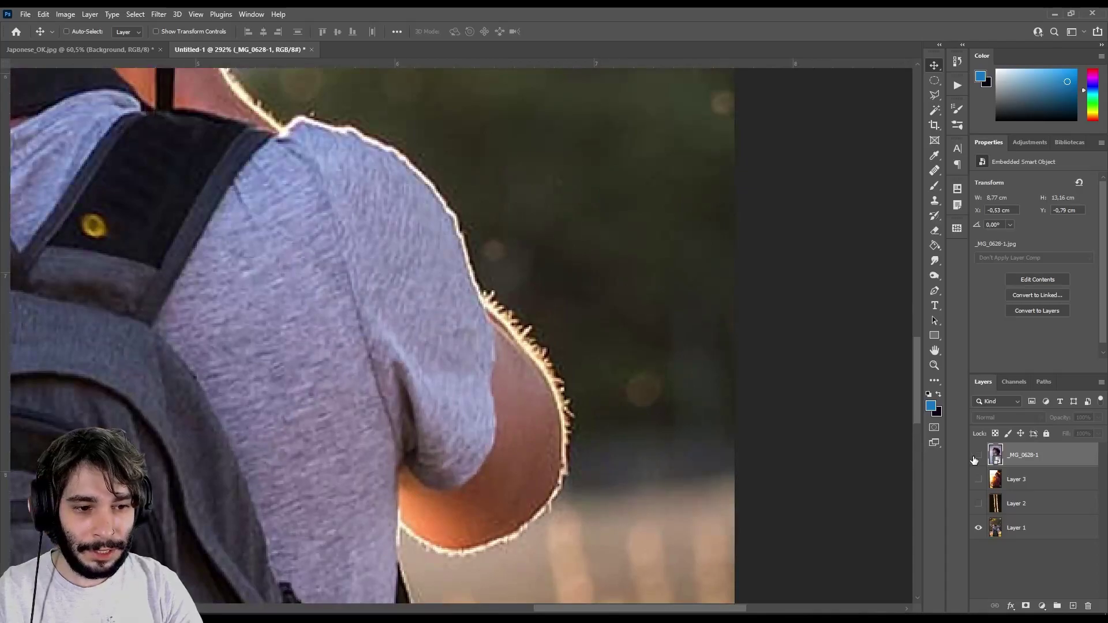
# Step: Show the crowned-woman portrait again and zoom in close on her face
pyautogui.click(978, 456)
pyautogui.scroll(-3, 440, 341)
pyautogui.scroll(-3, 489, 346)
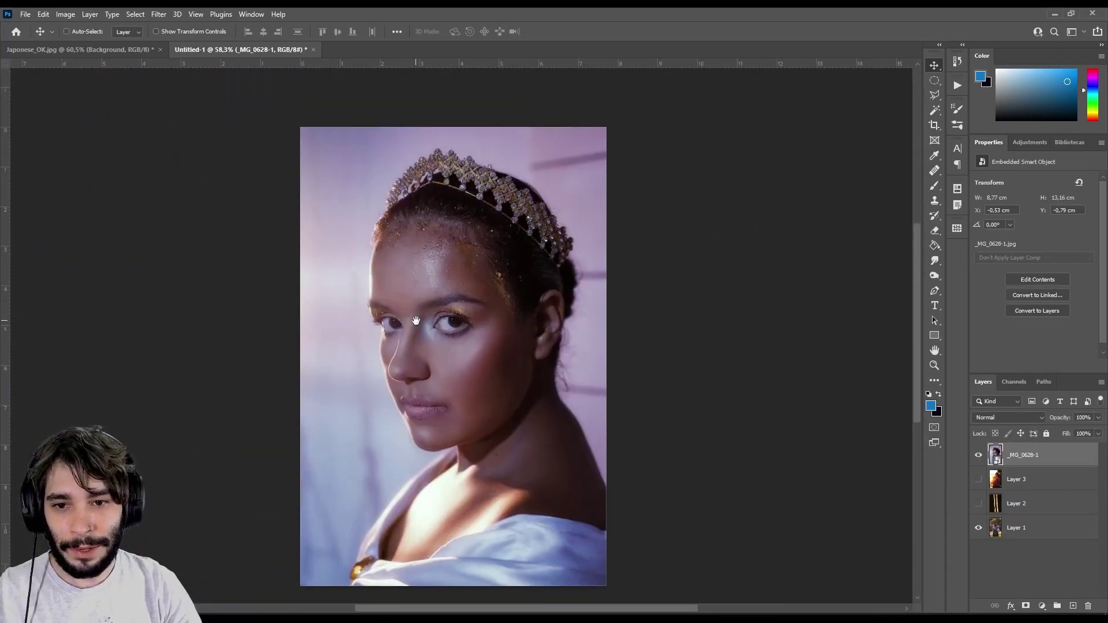
pyautogui.scroll(2, 392, 289)
pyautogui.scroll(3, 369, 260)
pyautogui.scroll(2, 381, 231)
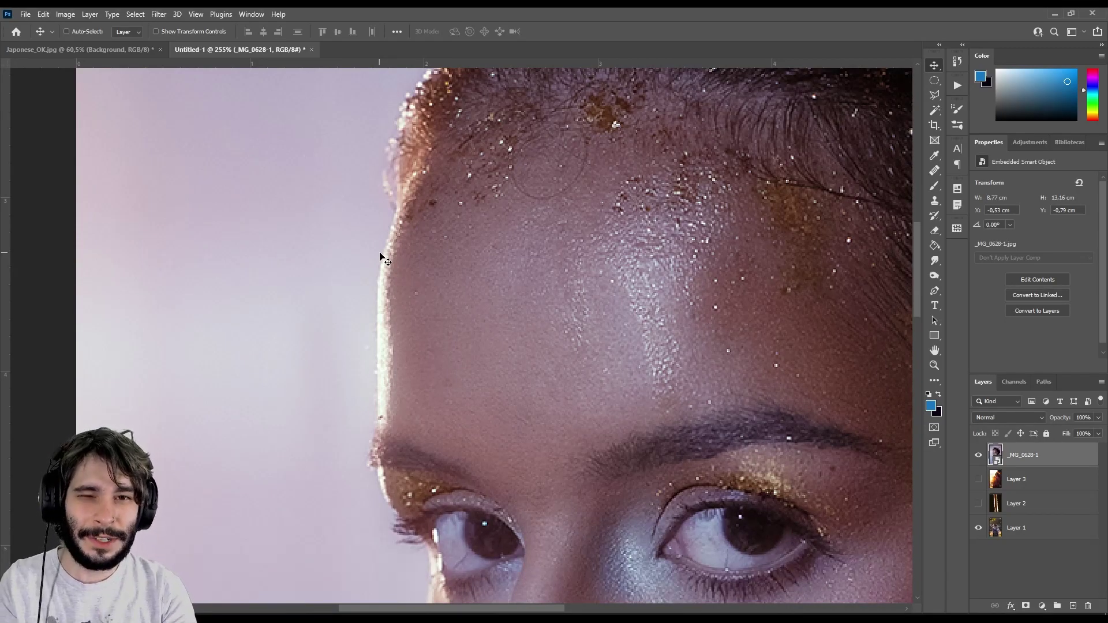
pyautogui.scroll(2, 404, 312)
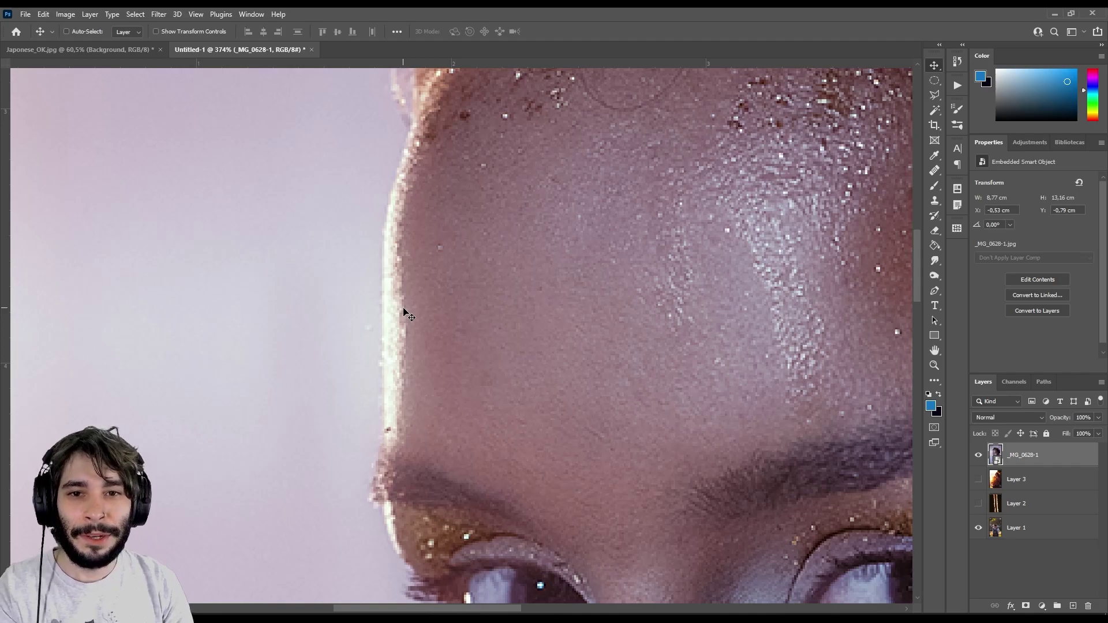
# Step: Pan along the rim-lit forehead, nose and neck, then fit the whole portrait in view
pyautogui.moveTo(404, 315); pyautogui.dragTo(427, 339)
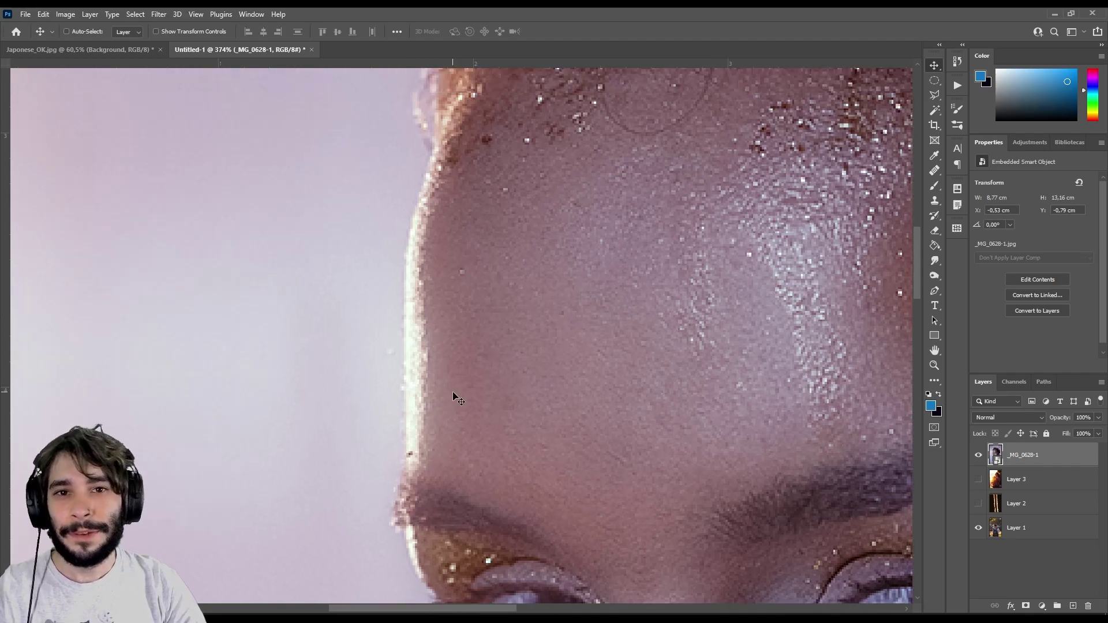
pyautogui.moveTo(472, 469); pyautogui.dragTo(437, 296)
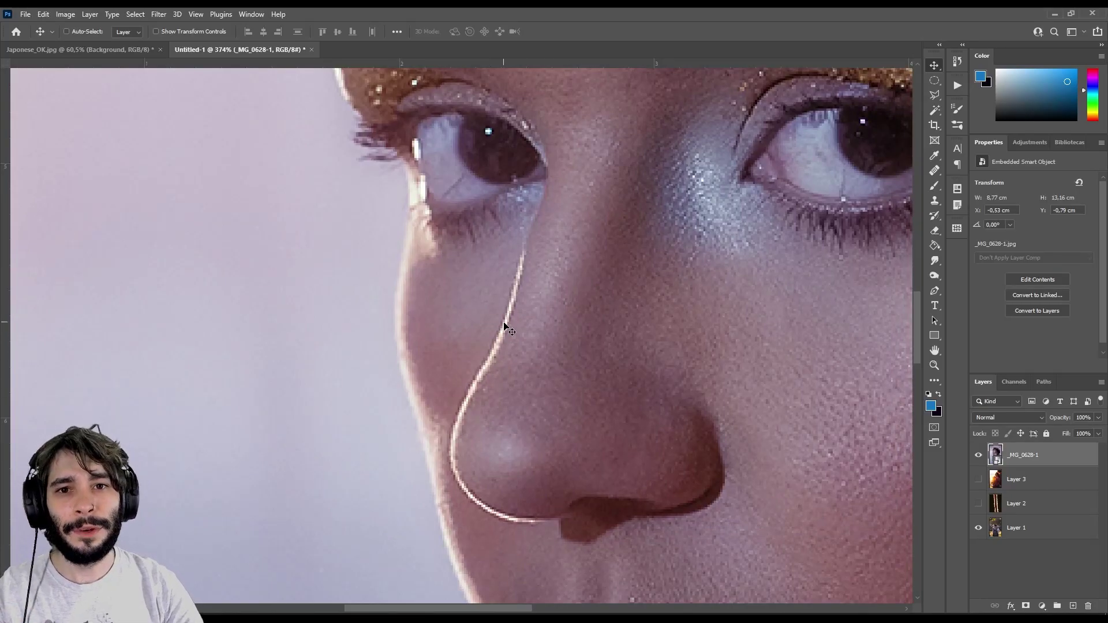
pyautogui.moveTo(511, 285); pyautogui.dragTo(491, 397)
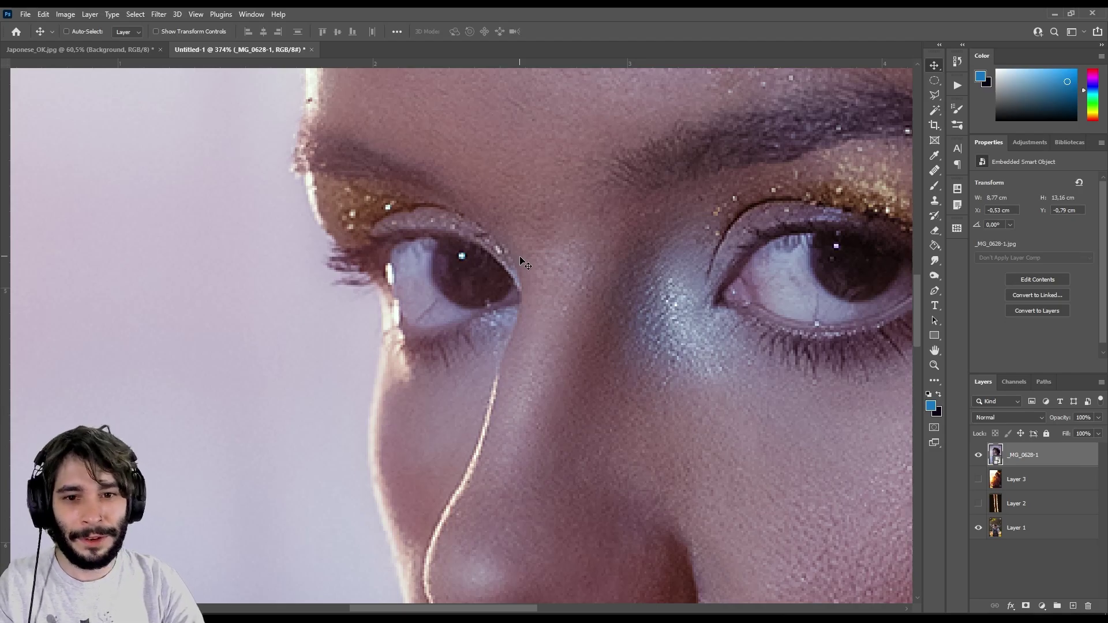
pyautogui.moveTo(399, 411); pyautogui.dragTo(459, 272)
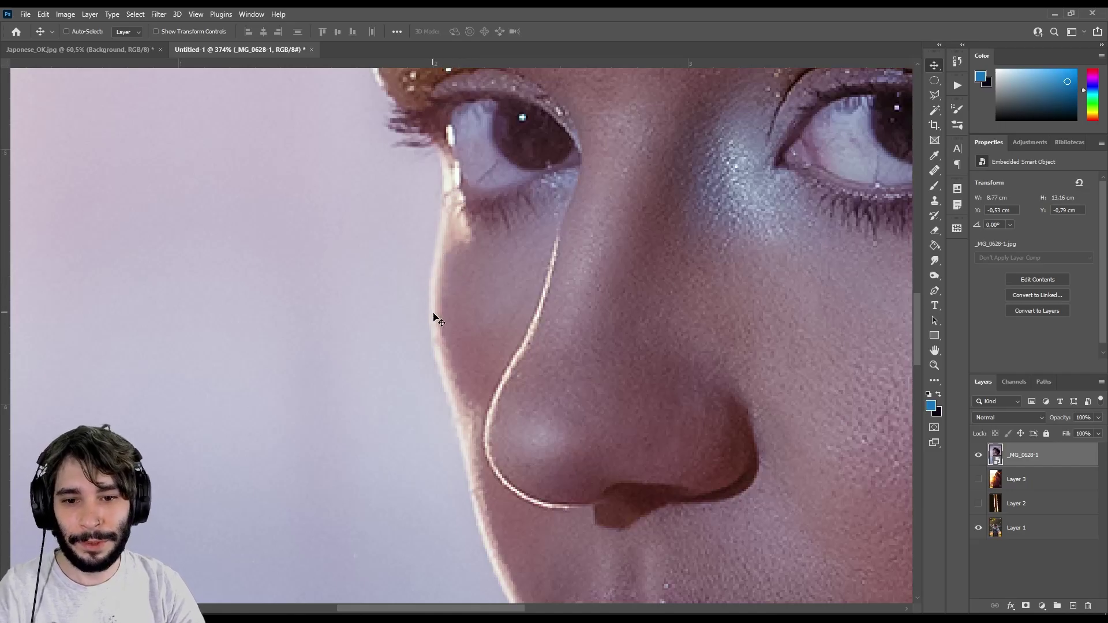
pyautogui.moveTo(446, 441); pyautogui.dragTo(366, 227)
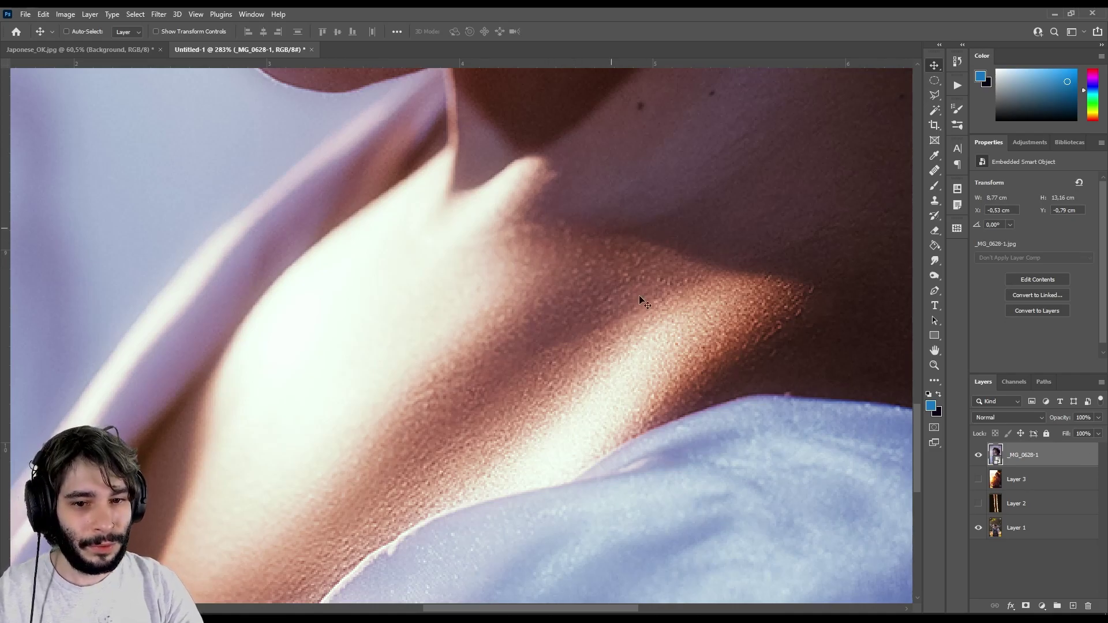
pyautogui.hotkey('ctrl', '0')
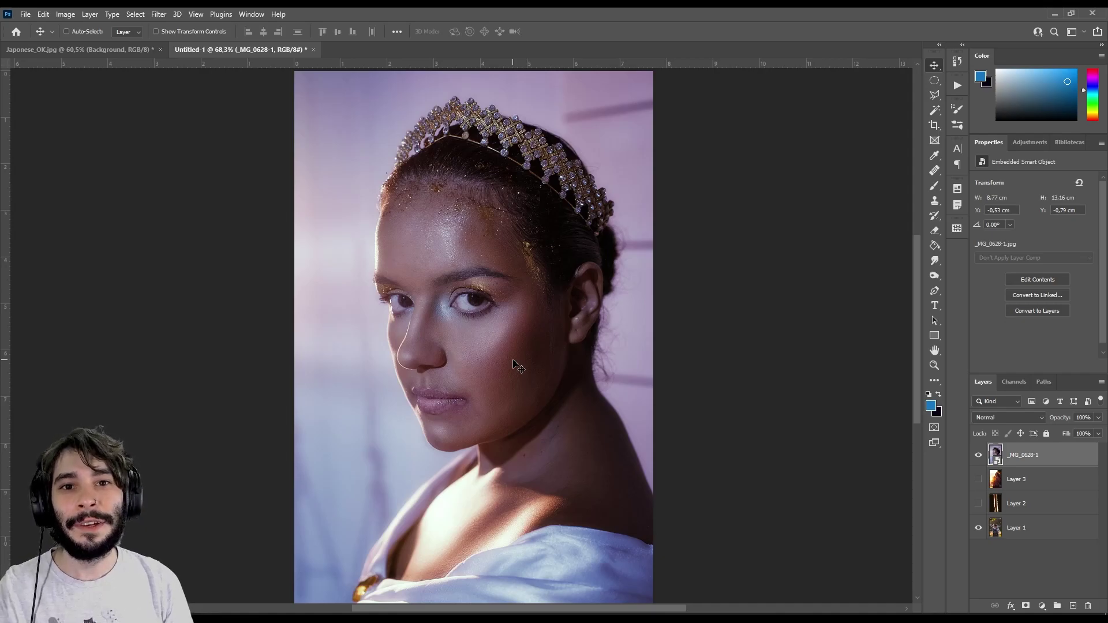